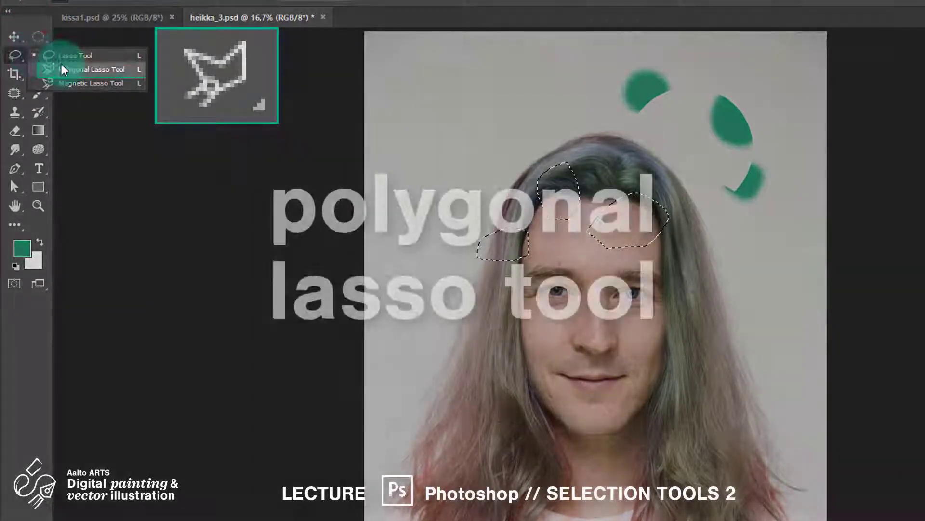
Draw a four-sided selection from the eye over the forehead and hair into the background with the Polygonal Lasso tool
{"action": "left_click", "coordinate": [62, 69]}
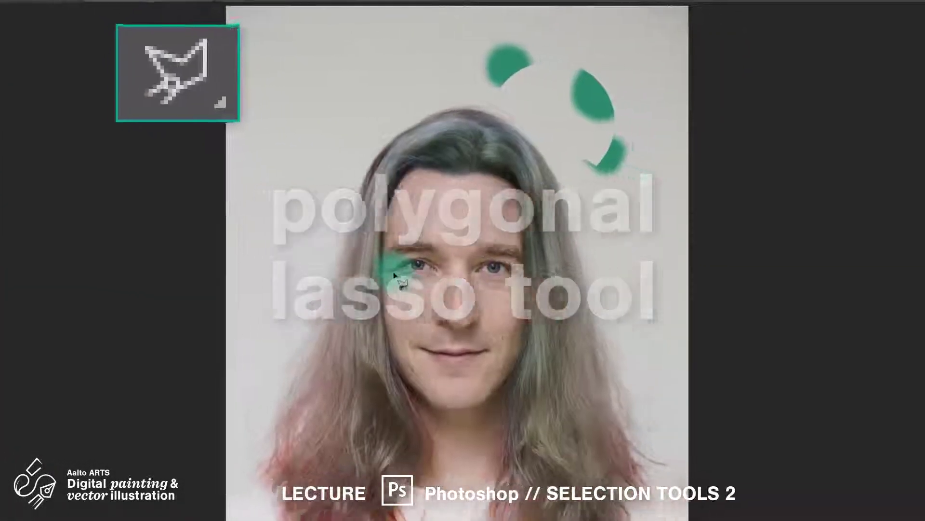
{"action": "left_click", "coordinate": [513, 295]}
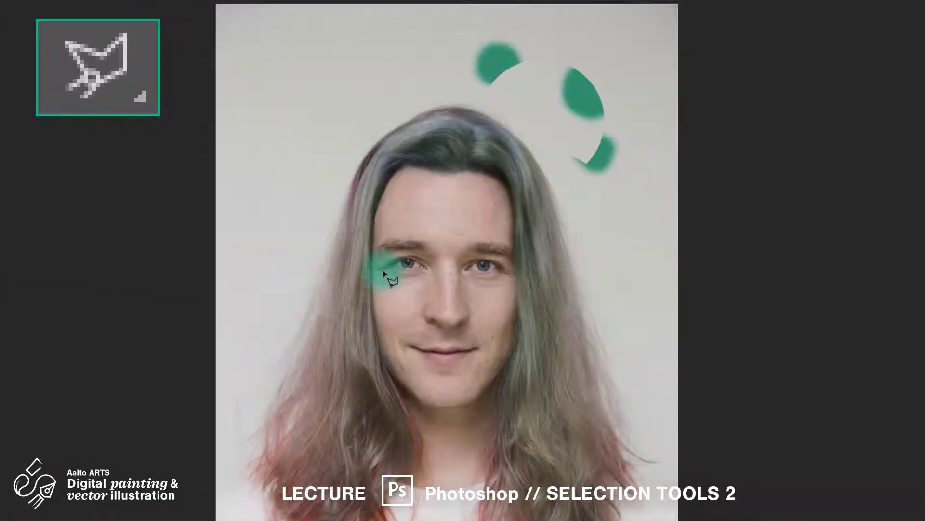
{"action": "left_click", "coordinate": [552, 199]}
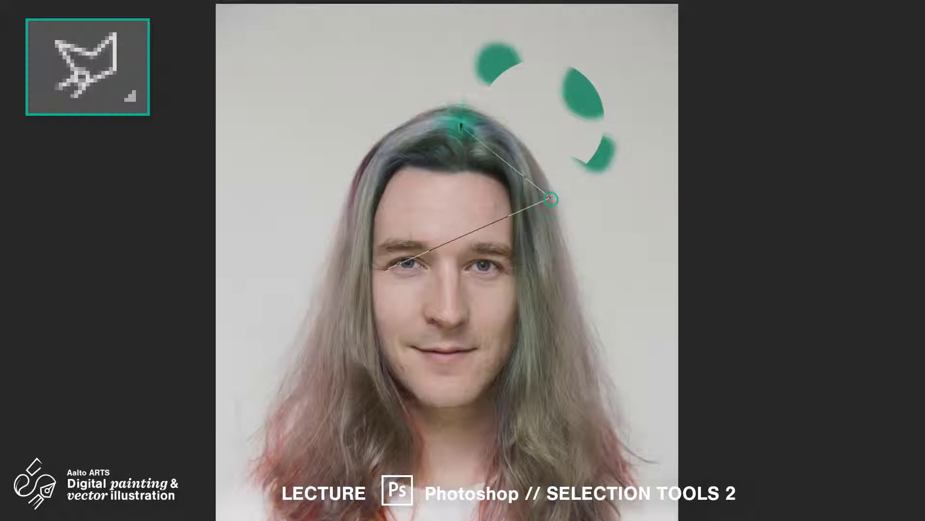
{"action": "left_click", "coordinate": [424, 78]}
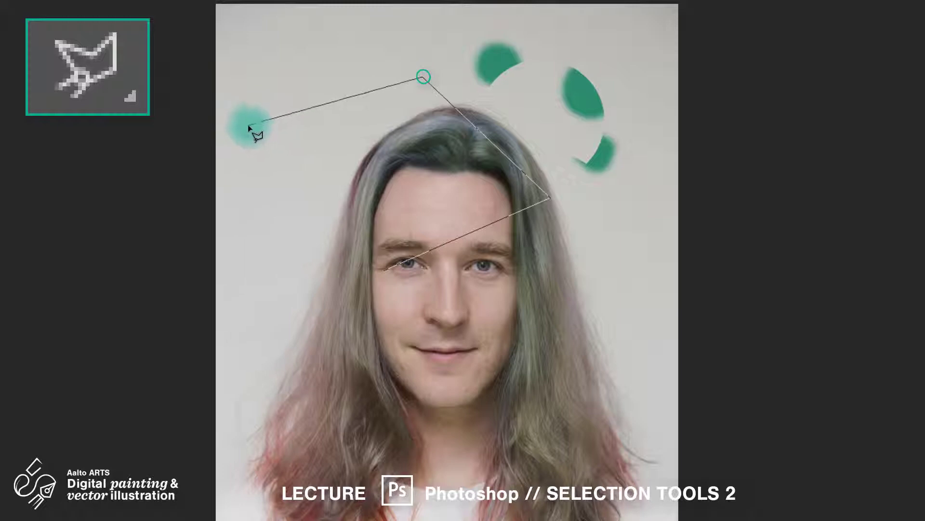
{"action": "left_click", "coordinate": [249, 127]}
{"action": "left_click", "coordinate": [388, 264]}
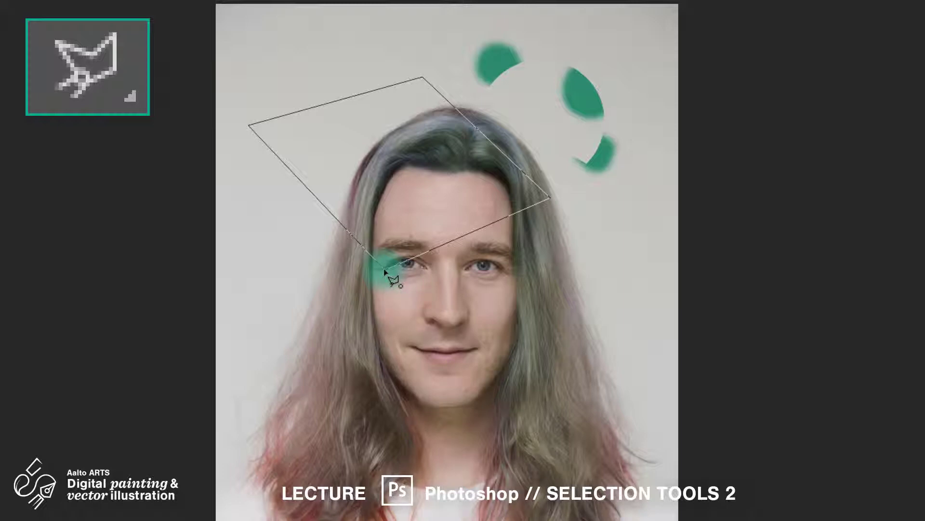
{"action": "left_click", "coordinate": [385, 272]}
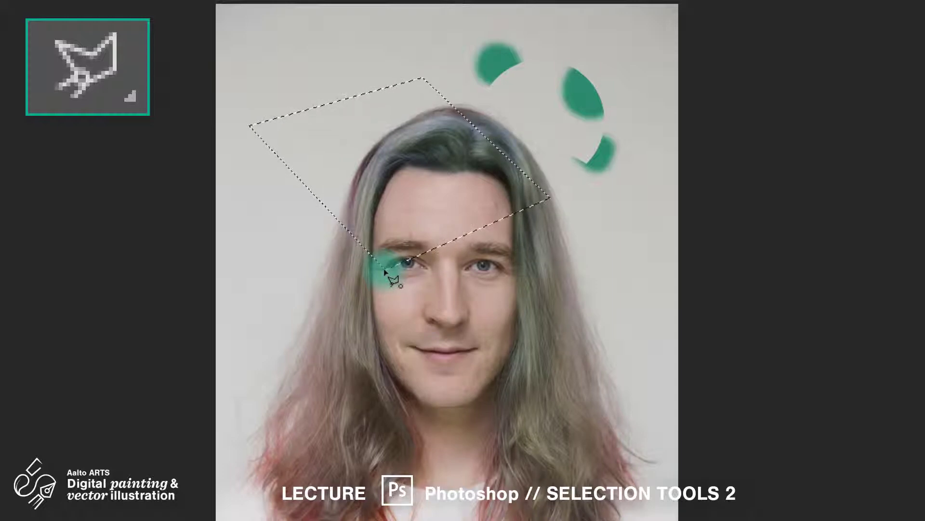
Replace the selection with a triangular Polygonal Lasso selection over the forehead and hair, then deselect it
{"action": "left_click", "coordinate": [519, 97]}
{"action": "left_click", "coordinate": [314, 239]}
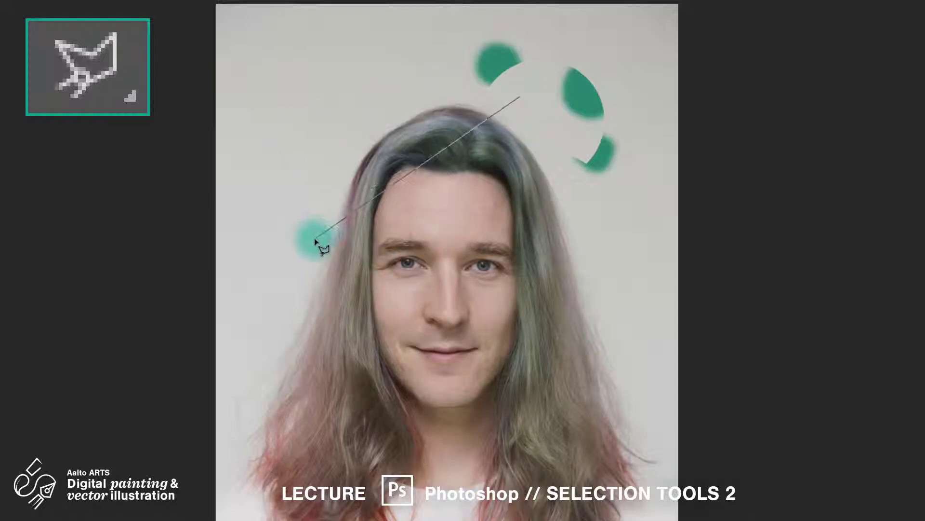
{"action": "double_click", "coordinate": [597, 259]}
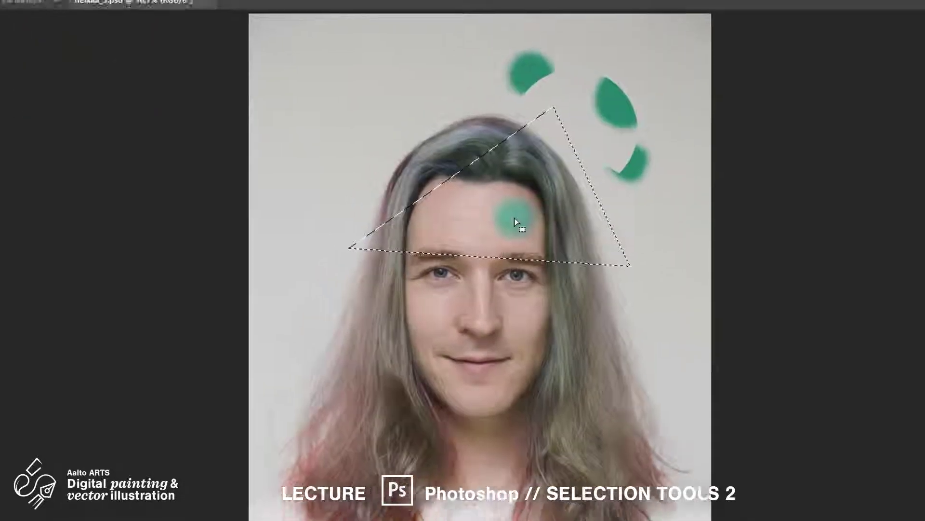
{"action": "left_click", "coordinate": [483, 210]}
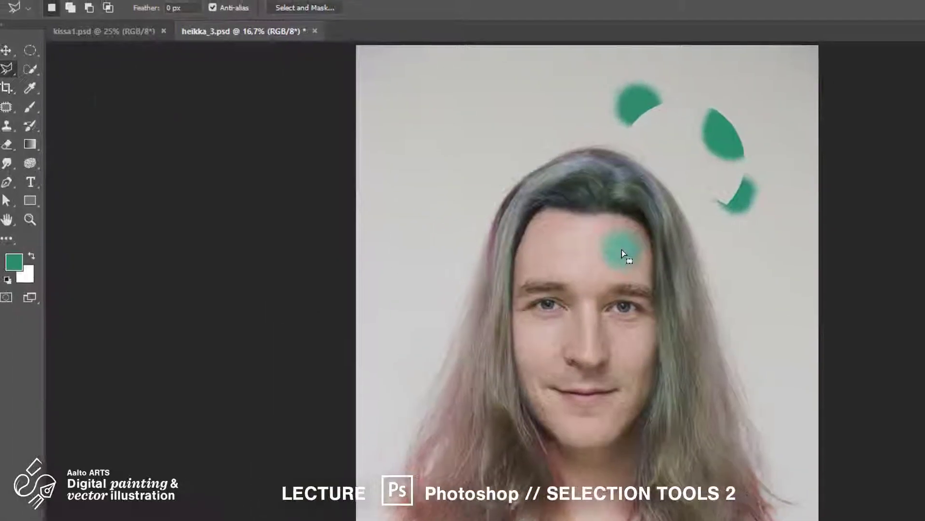
Start tracing the face outline along the temple hairline with the Magnetic Lasso tool and remove the last misplaced anchor point
{"action": "left_click_drag", "start_coordinate": [21, 66], "coordinate": [59, 94]}
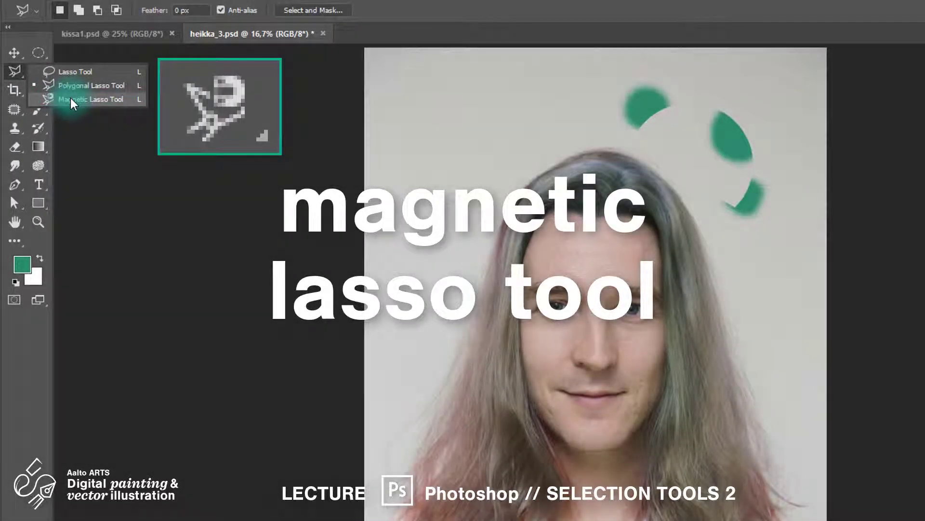
{"action": "left_click", "coordinate": [70, 97]}
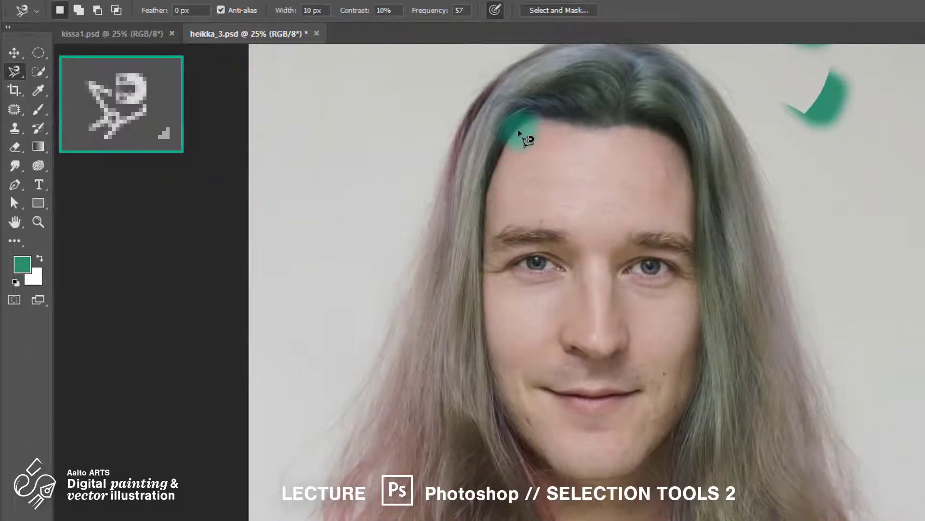
{"action": "mouse_move", "coordinate": [520, 130]}
{"action": "left_mouse_down"}
{"action": "mouse_move", "coordinate": [496, 173]}
{"action": "mouse_move", "coordinate": [488, 239]}
{"action": "left_mouse_up"}
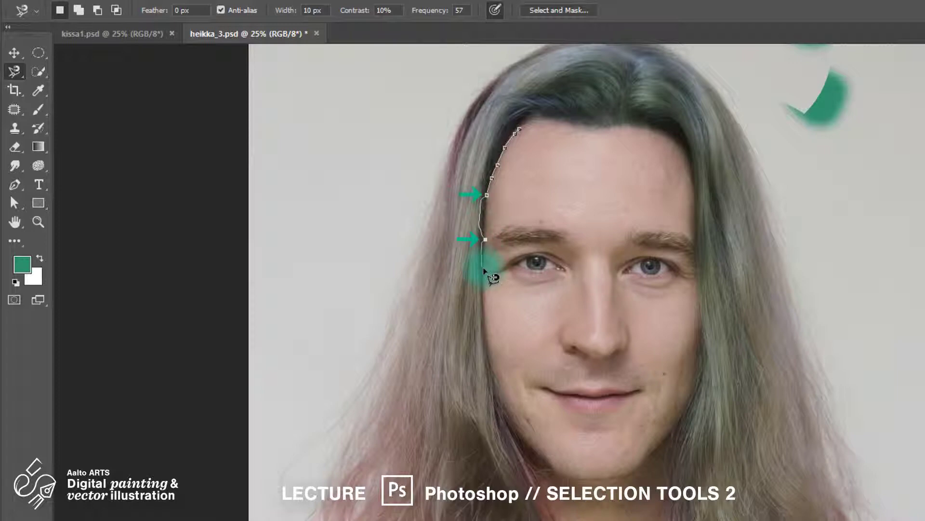
{"action": "key", "text": "BackSpace"}
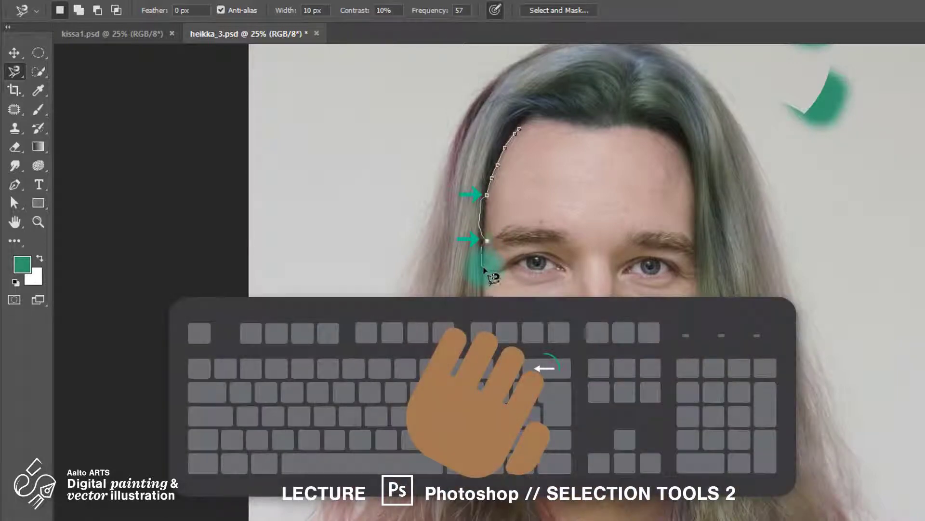
Trace the rest of the face and neck outline with manually placed anchor points and close it at the starting point
{"action": "left_click", "coordinate": [487, 218]}
{"action": "left_click", "coordinate": [483, 258]}
{"action": "left_click", "coordinate": [480, 286]}
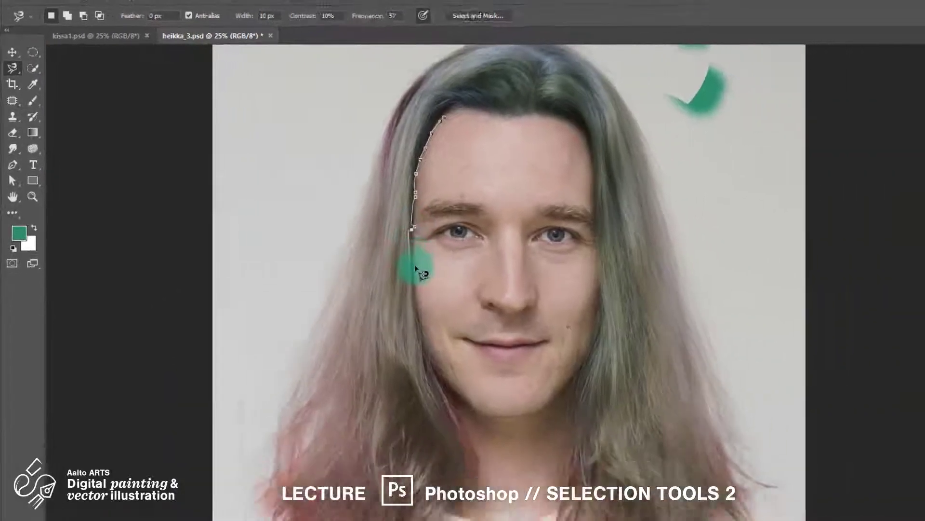
{"action": "left_click", "coordinate": [486, 331]}
{"action": "left_click", "coordinate": [491, 364]}
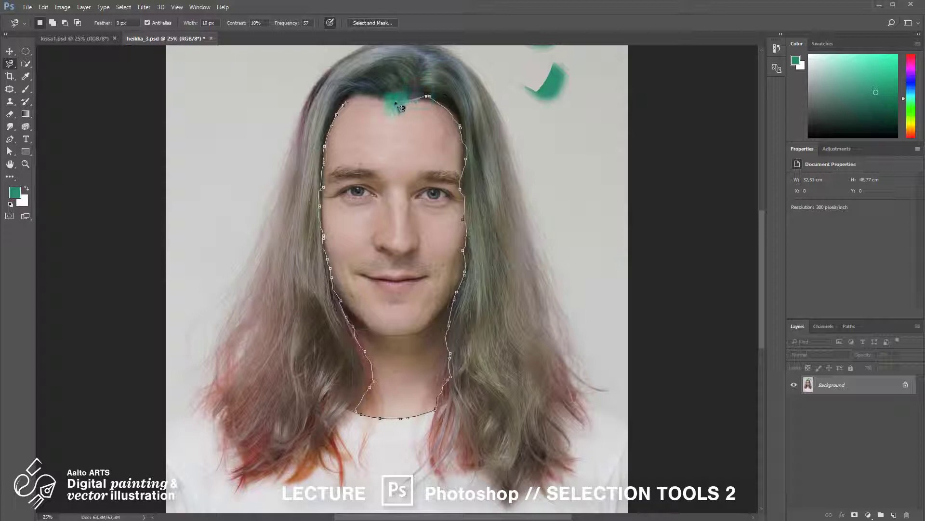
{"action": "left_click", "coordinate": [345, 103]}
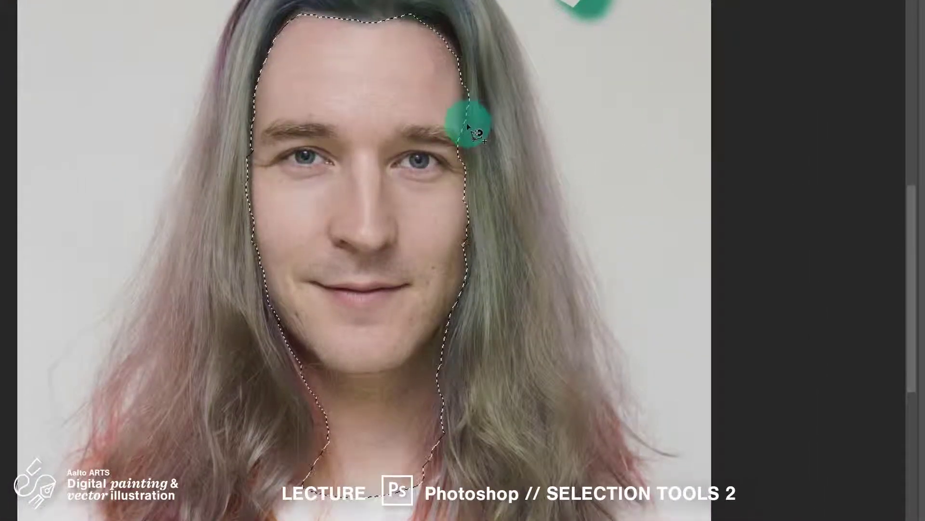
Add the missed area at the outer end of the eyebrow to the face selection, then deselect everything
{"action": "left_click", "coordinate": [466, 125], "text": "shift"}
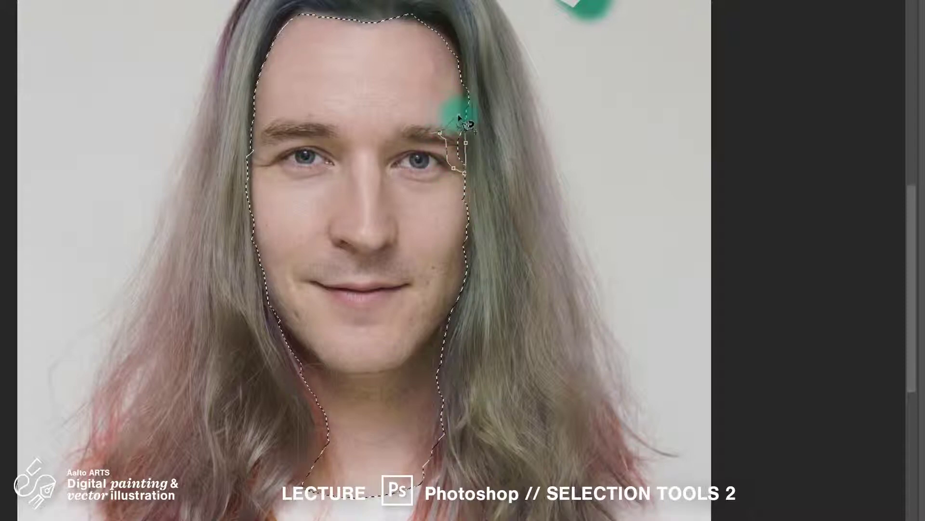
{"action": "left_click", "coordinate": [466, 125]}
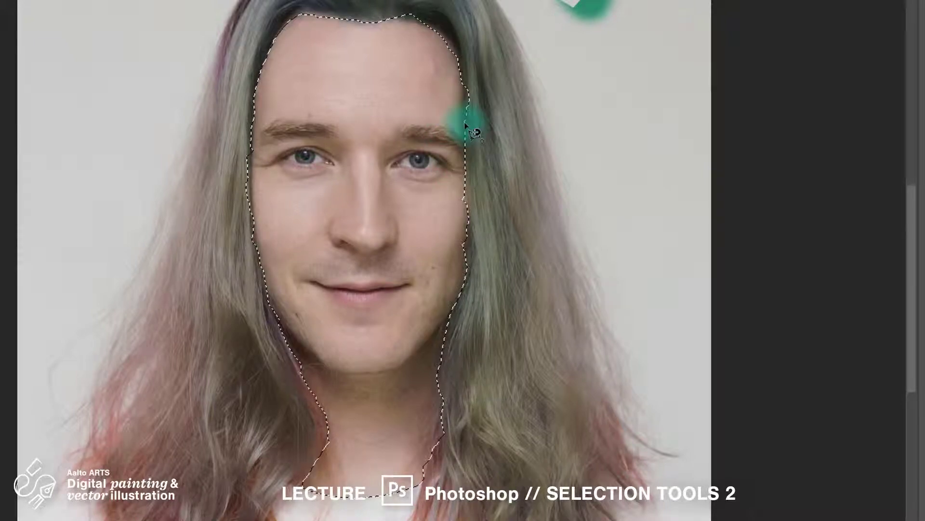
{"action": "key", "text": "ctrl+d"}
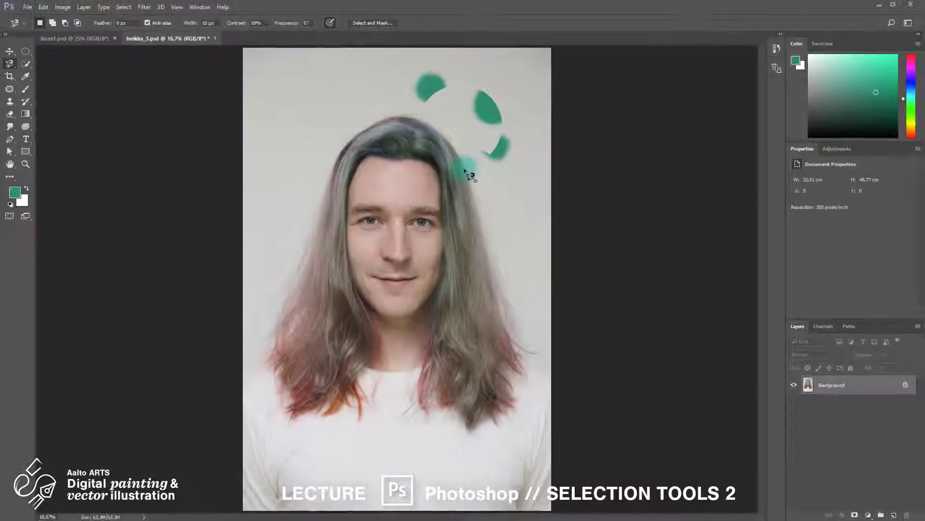
Trace a random zigzag Magnetic Lasso path across the whole portrait, close it as a selection and deselect it
{"action": "left_click", "coordinate": [511, 57]}
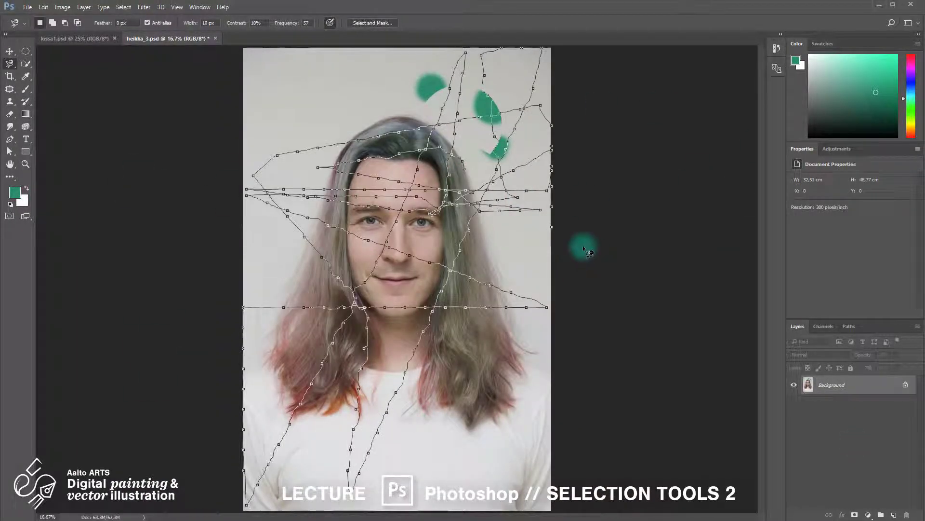
{"action": "double_click", "coordinate": [531, 243]}
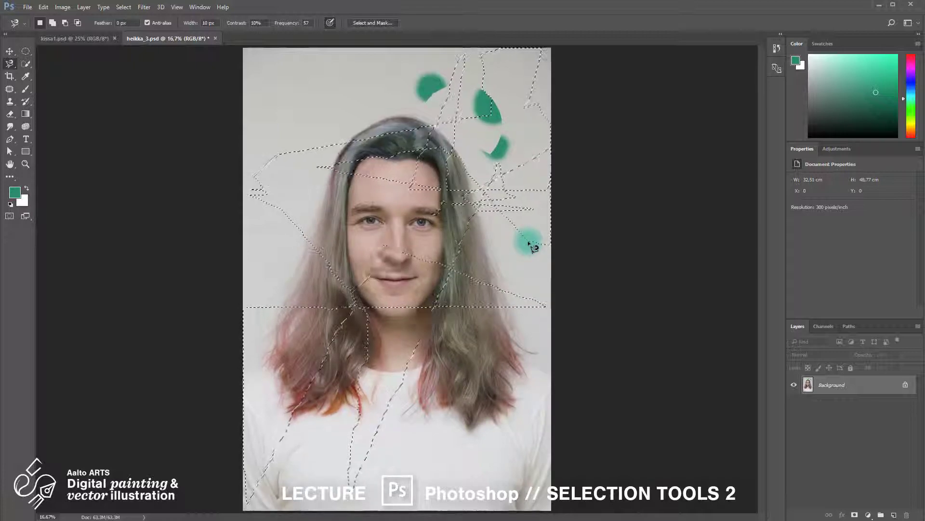
{"action": "key", "text": "ctrl+d"}
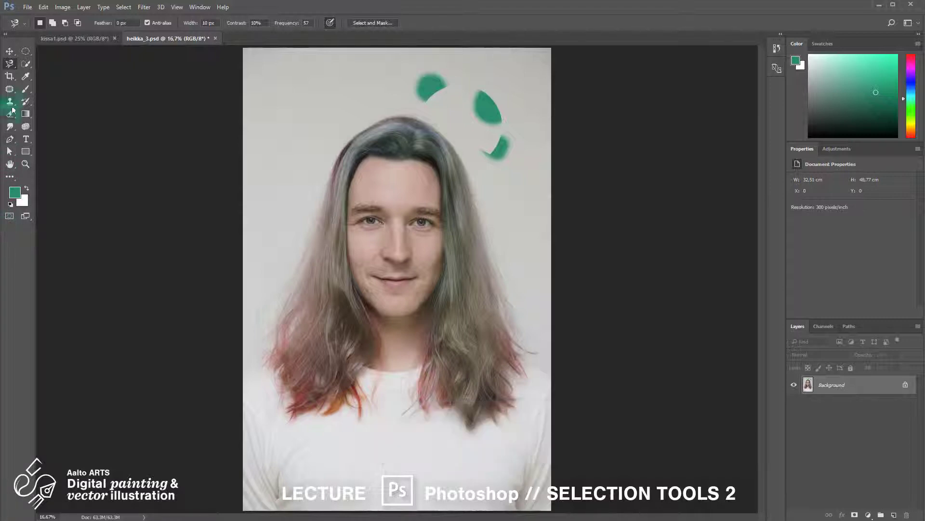
Select the light background beside the hair with the Magic Wand tool, then deselect it
{"action": "right_click", "coordinate": [24, 68]}
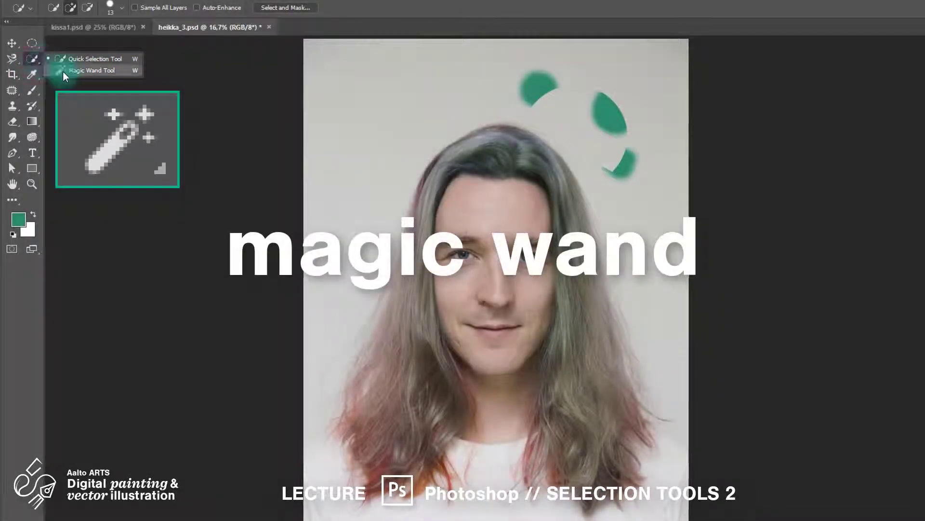
{"action": "left_click", "coordinate": [65, 71]}
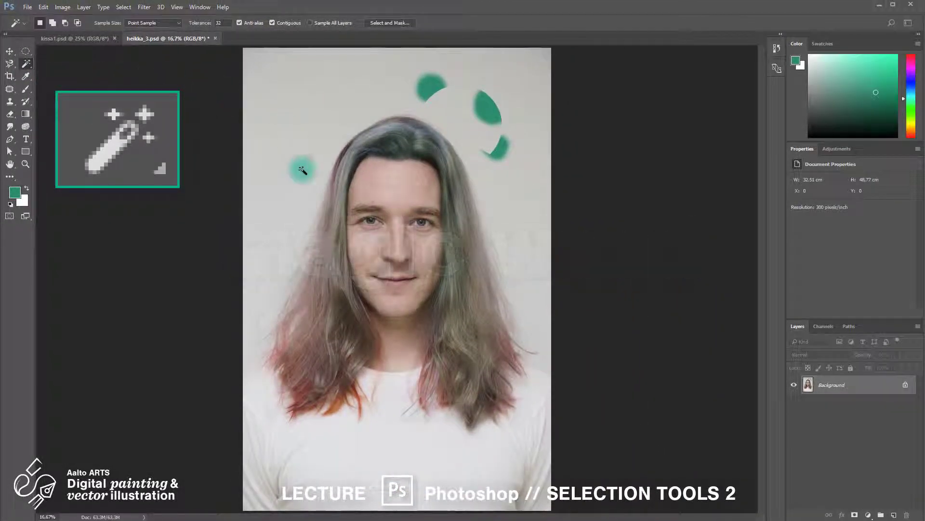
{"action": "left_click", "coordinate": [303, 170]}
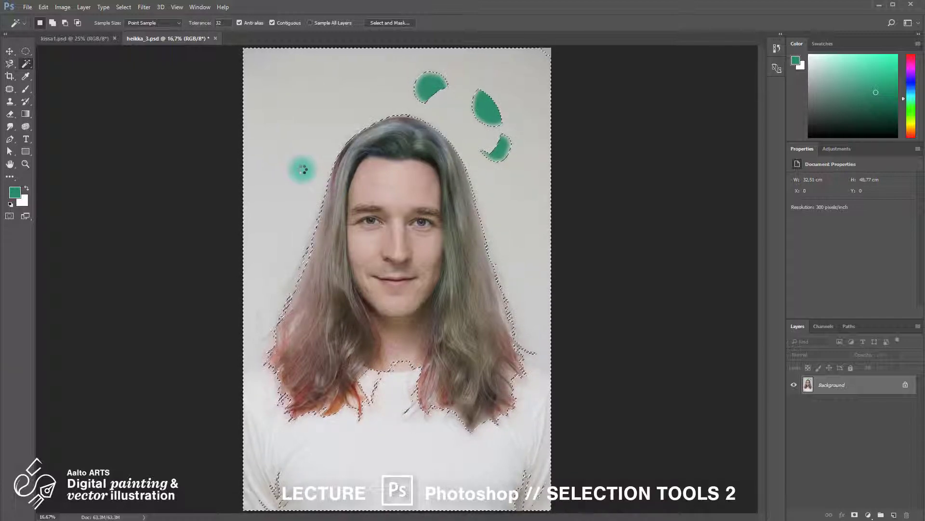
{"action": "key", "text": "ctrl+d"}
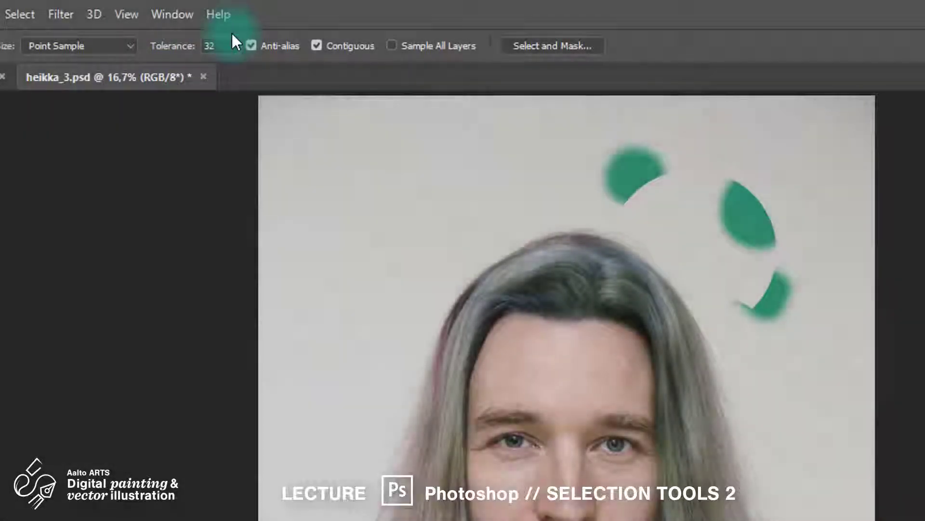
Set the Magic Wand tolerance to 10, select the background by adding its unselected areas one after another, then deselect
{"action": "double_click", "coordinate": [225, 45]}
{"action": "type", "text": "10"}
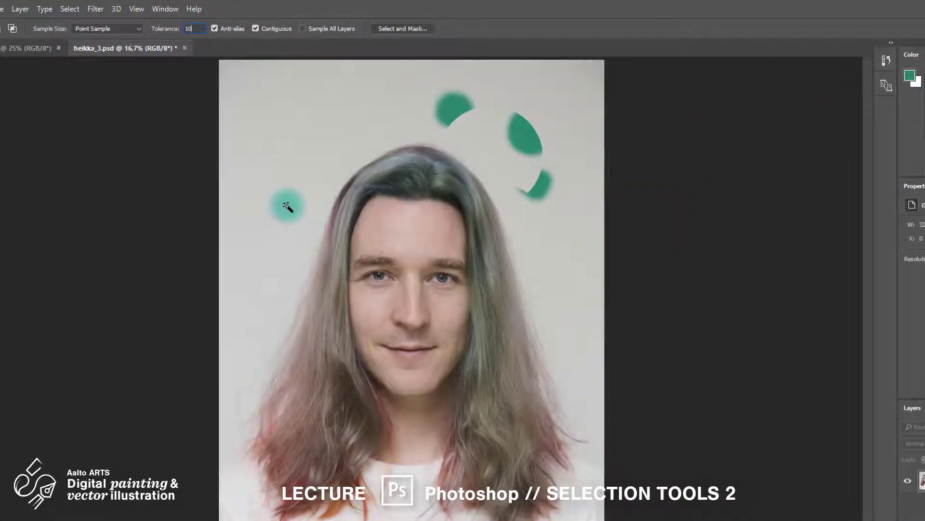
{"action": "left_click", "coordinate": [287, 206]}
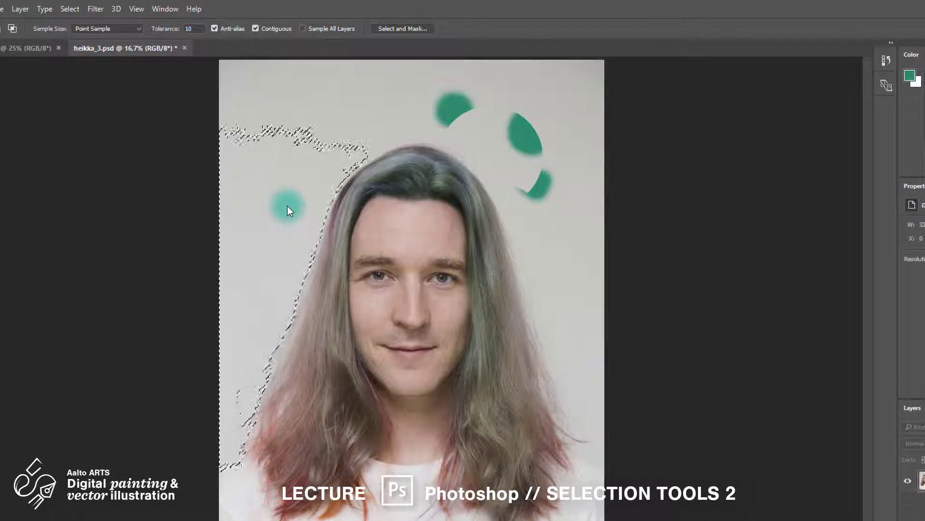
{"action": "left_click", "coordinate": [311, 142], "text": "shift"}
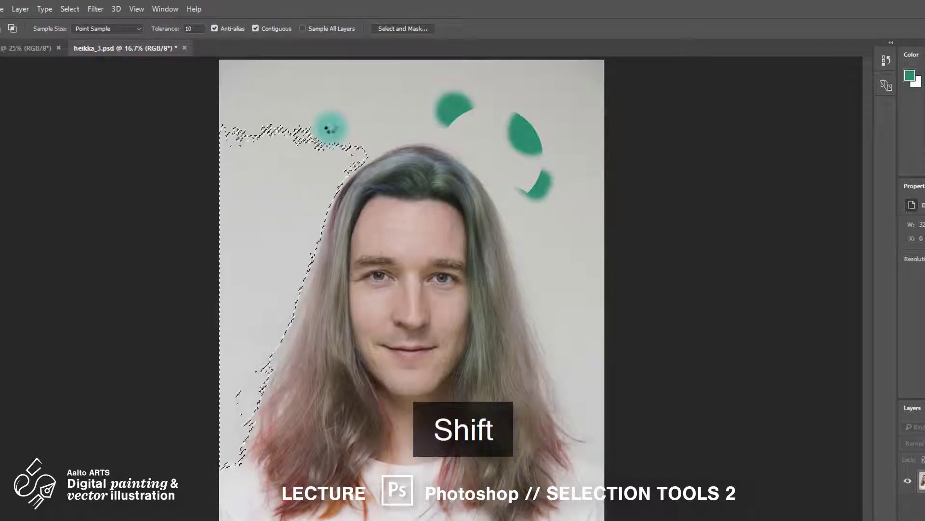
{"action": "left_click", "coordinate": [344, 123], "text": "shift"}
{"action": "left_click", "coordinate": [593, 97], "text": "shift"}
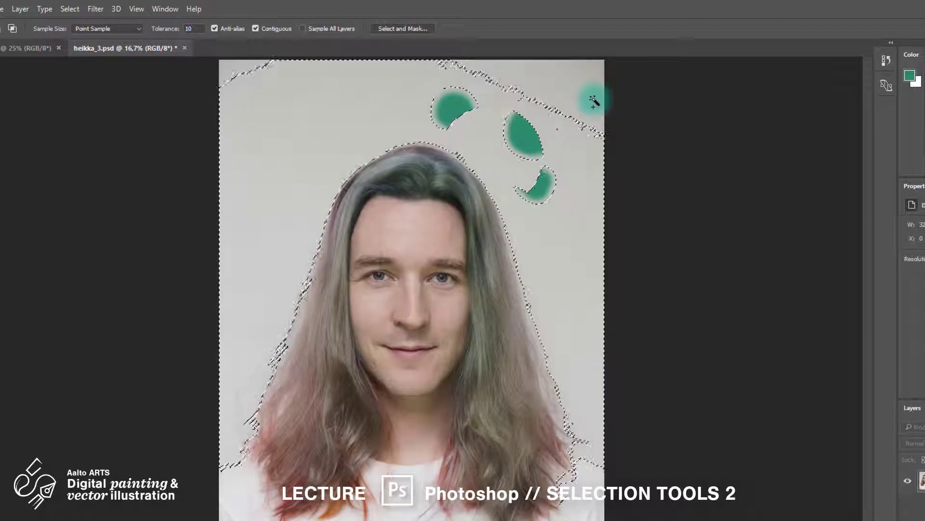
{"action": "left_click", "coordinate": [598, 64], "text": "shift"}
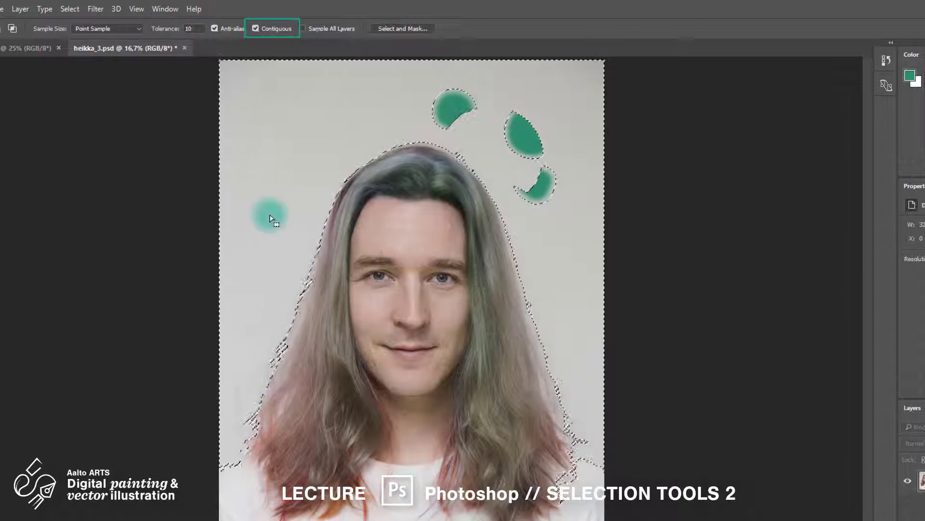
{"action": "key", "text": "ctrl+d"}
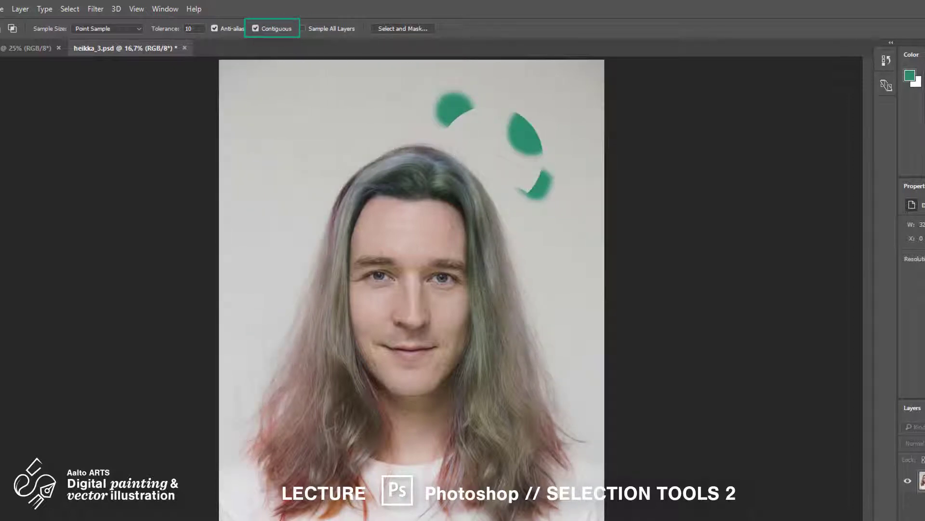
Turn off the Contiguous option, select the background tone beside the hair with the Magic Wand, then deselect
{"action": "left_click", "coordinate": [248, 328]}
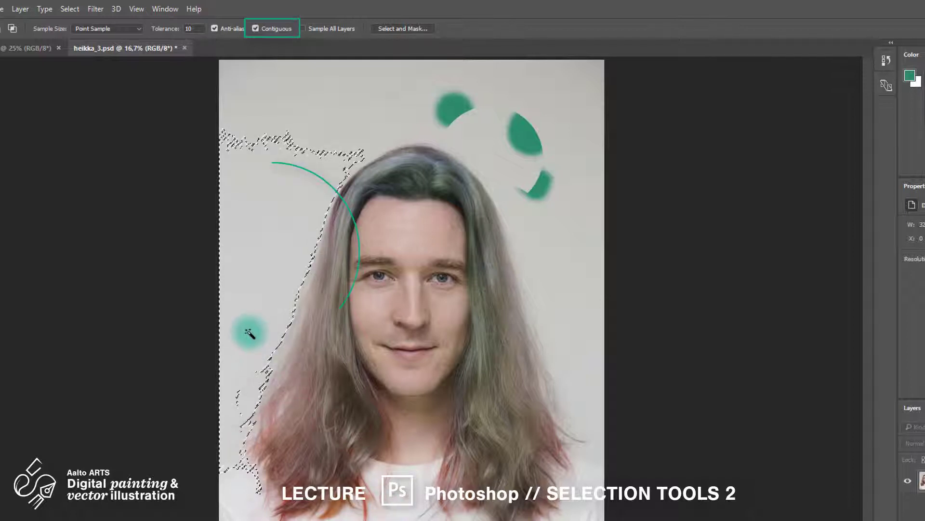
{"action": "left_click", "coordinate": [258, 29]}
{"action": "left_click", "coordinate": [251, 327]}
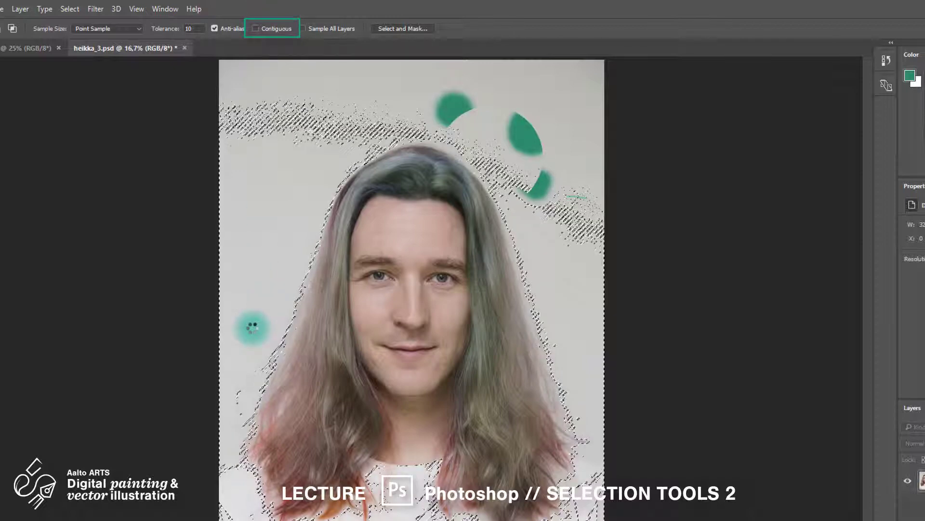
{"action": "key", "text": "ctrl+d"}
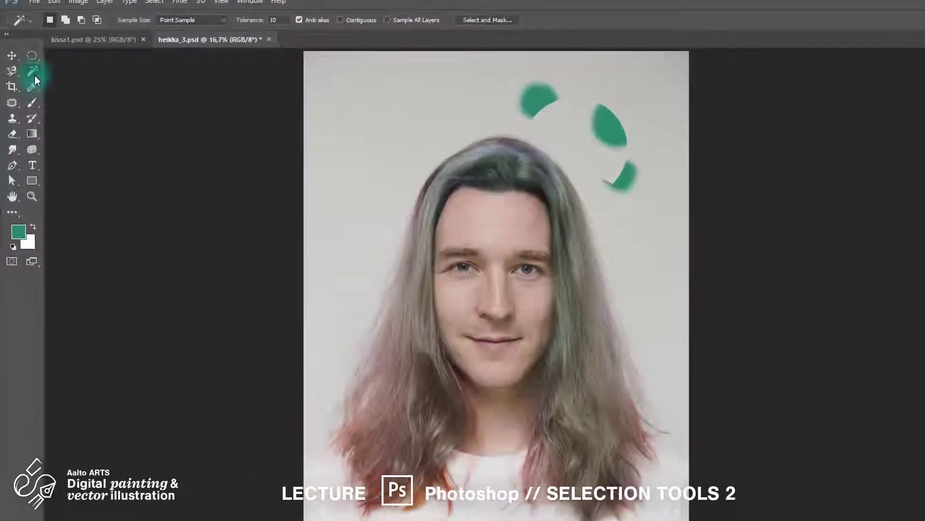
Select the face from the mouth up to the forehead hairline with the Quick Selection tool
{"action": "left_click", "coordinate": [35, 76]}
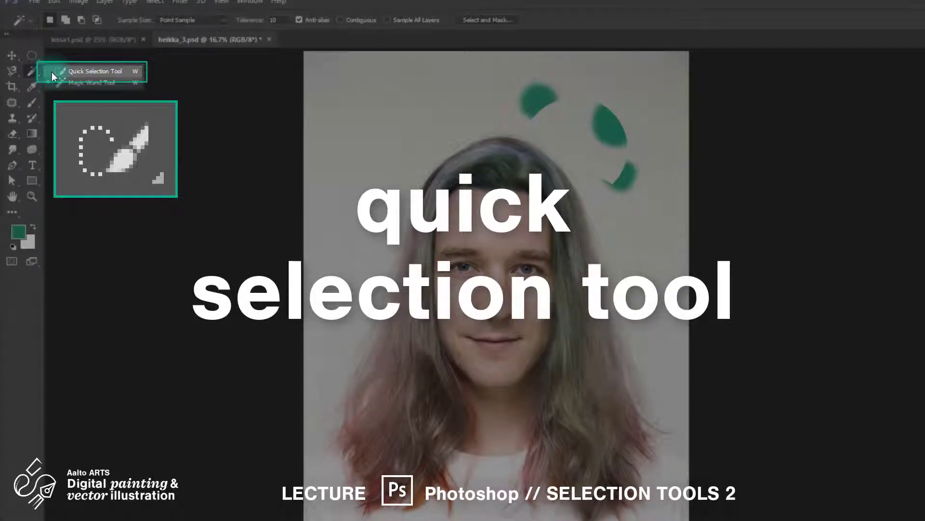
{"action": "left_click", "coordinate": [51, 71]}
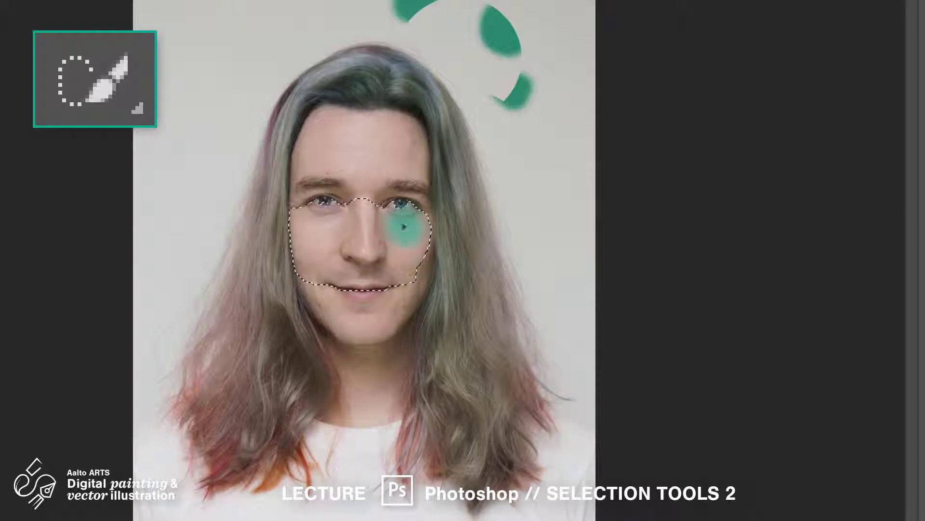
{"action": "mouse_move", "coordinate": [389, 190]}
{"action": "left_mouse_down"}
{"action": "mouse_move", "coordinate": [334, 177]}
{"action": "mouse_move", "coordinate": [352, 175]}
{"action": "left_mouse_up"}
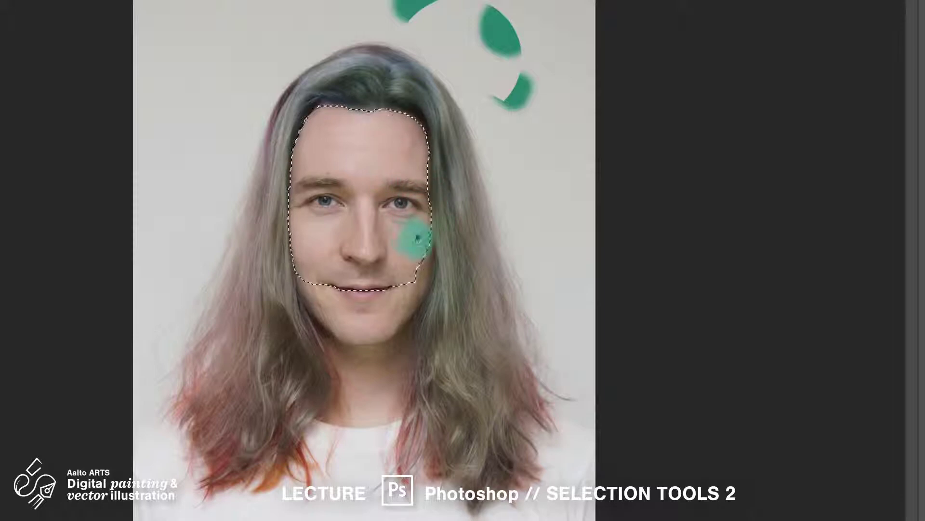
Extend the selection over the chin and neck, and subtract the overselected hair beside the neck
{"action": "mouse_move", "coordinate": [397, 313]}
{"action": "left_mouse_down"}
{"action": "mouse_move", "coordinate": [320, 275]}
{"action": "mouse_move", "coordinate": [347, 367]}
{"action": "mouse_move", "coordinate": [363, 364]}
{"action": "mouse_move", "coordinate": [355, 347]}
{"action": "mouse_move", "coordinate": [324, 354]}
{"action": "mouse_move", "coordinate": [357, 382]}
{"action": "mouse_move", "coordinate": [284, 367]}
{"action": "mouse_move", "coordinate": [310, 368]}
{"action": "left_mouse_up"}
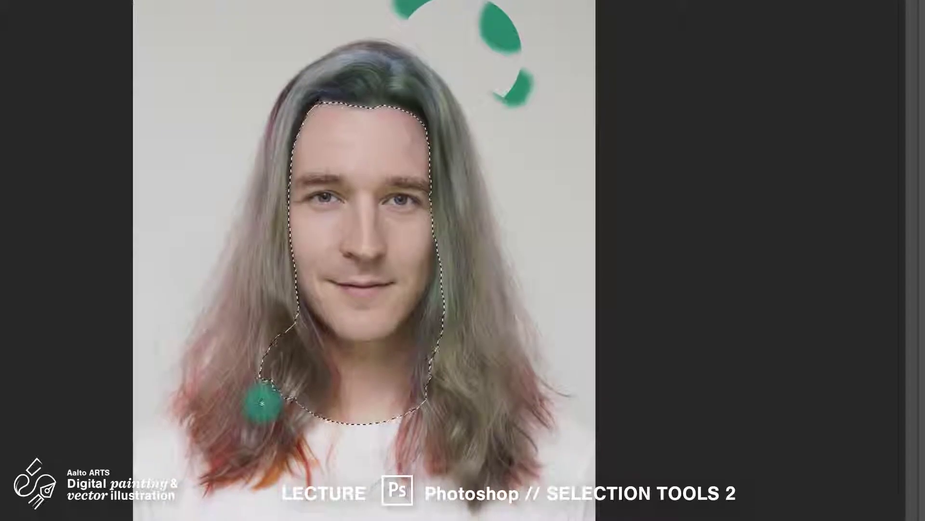
{"action": "key", "text": "ctrl+plus"}
{"action": "mouse_move", "coordinate": [193, 367]}
{"action": "left_mouse_down"}
{"action": "mouse_move", "coordinate": [211, 456]}
{"action": "mouse_move", "coordinate": [217, 448]}
{"action": "mouse_move", "coordinate": [231, 476]}
{"action": "mouse_move", "coordinate": [248, 397]}
{"action": "mouse_move", "coordinate": [232, 403]}
{"action": "mouse_move", "coordinate": [276, 403]}
{"action": "left_mouse_up"}
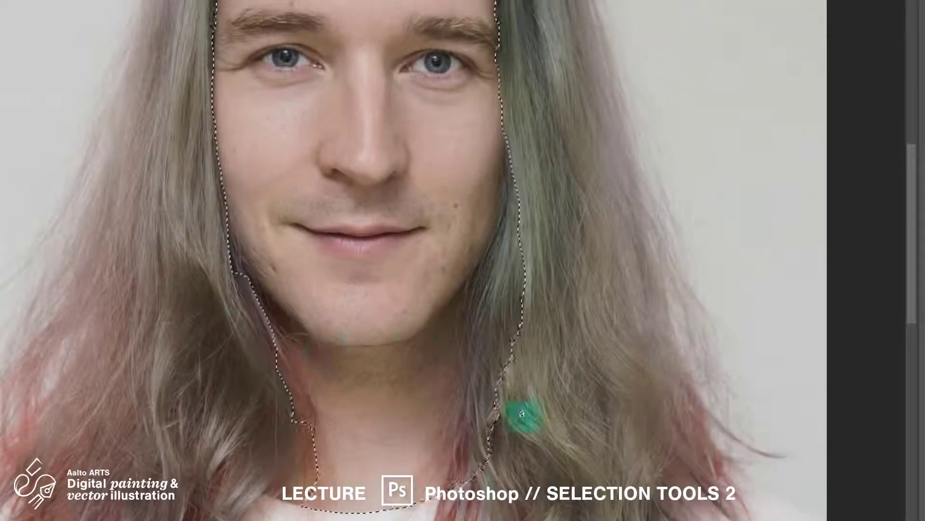